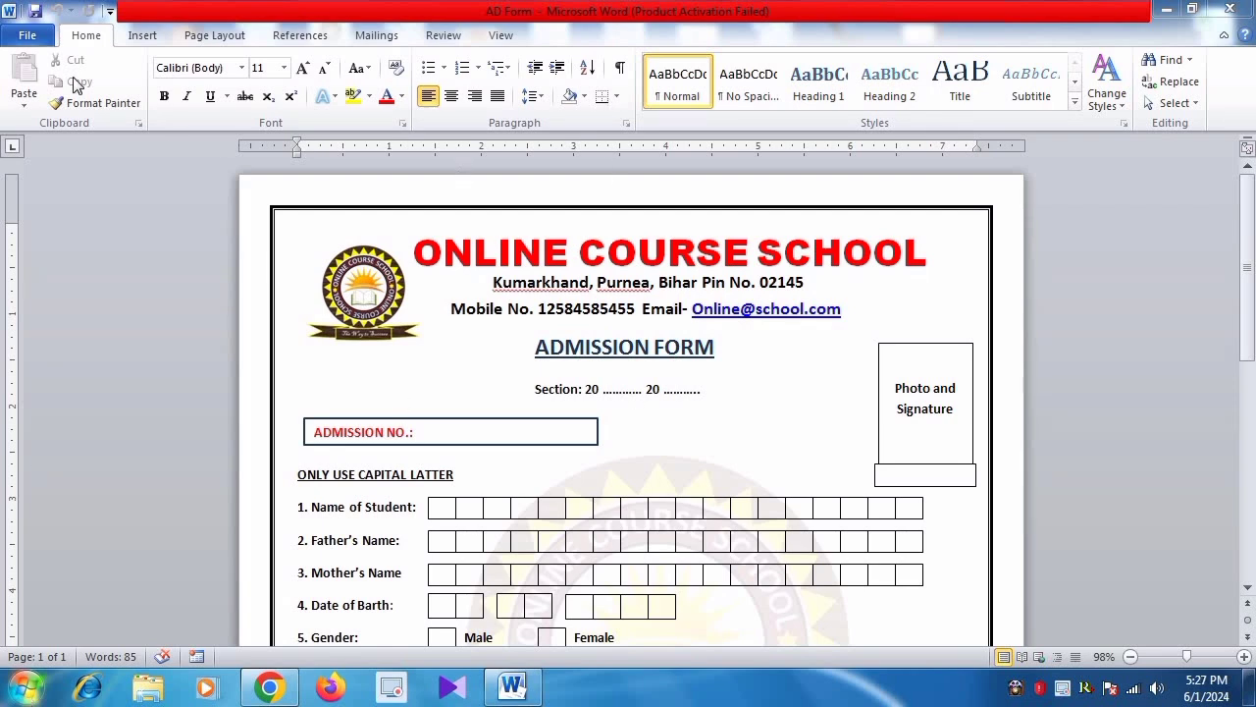
# Go to File > Save & Send and choose Create PDF/XPS Document for the admission form.
pyautogui.click(40, 35)
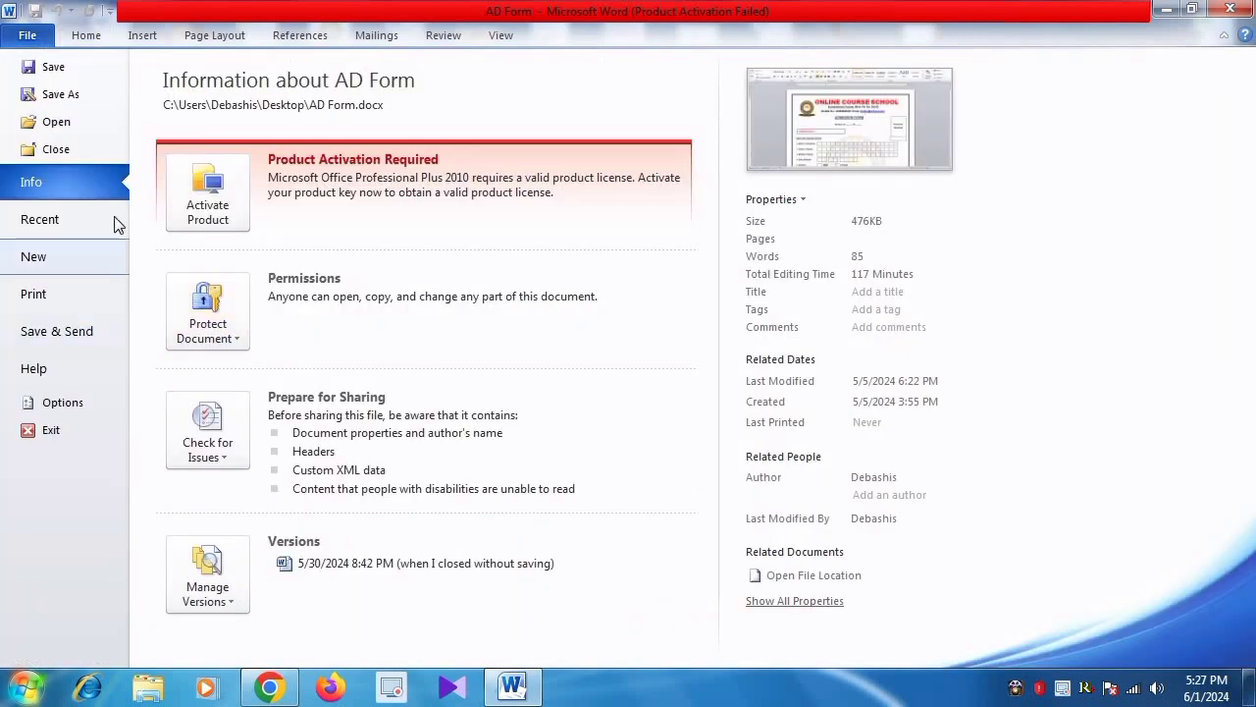
pyautogui.click(45, 336)
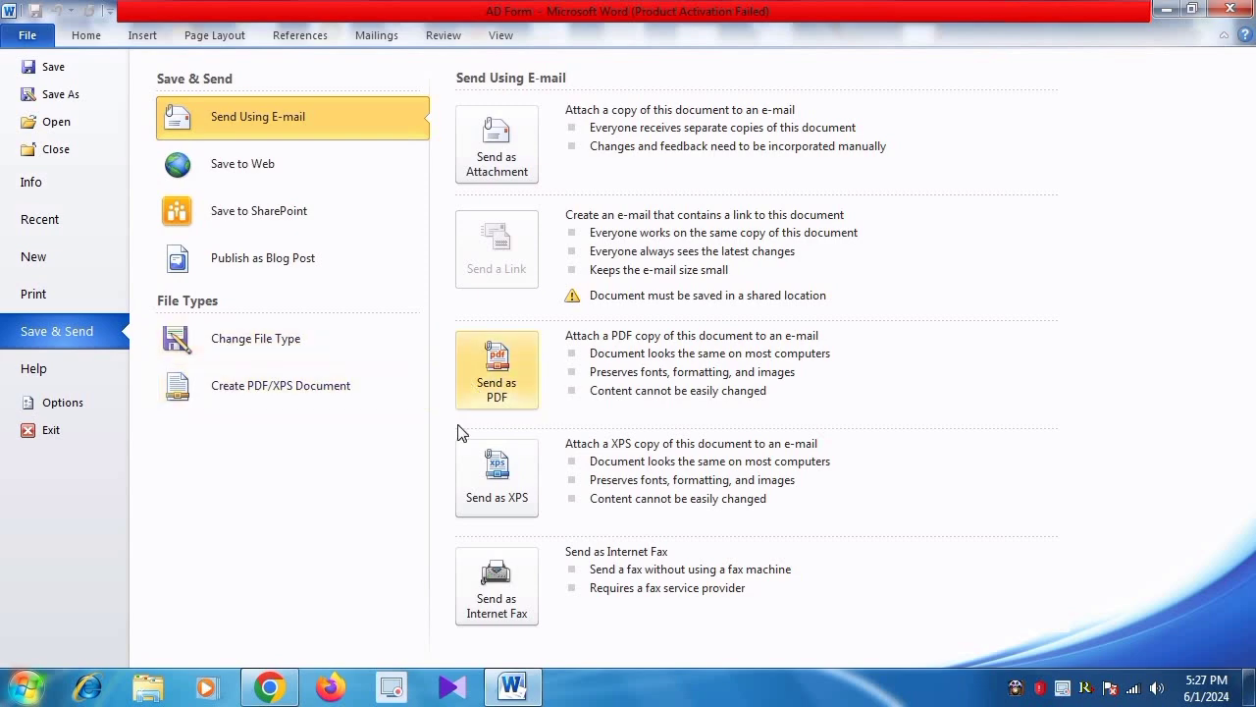
pyautogui.click(215, 386)
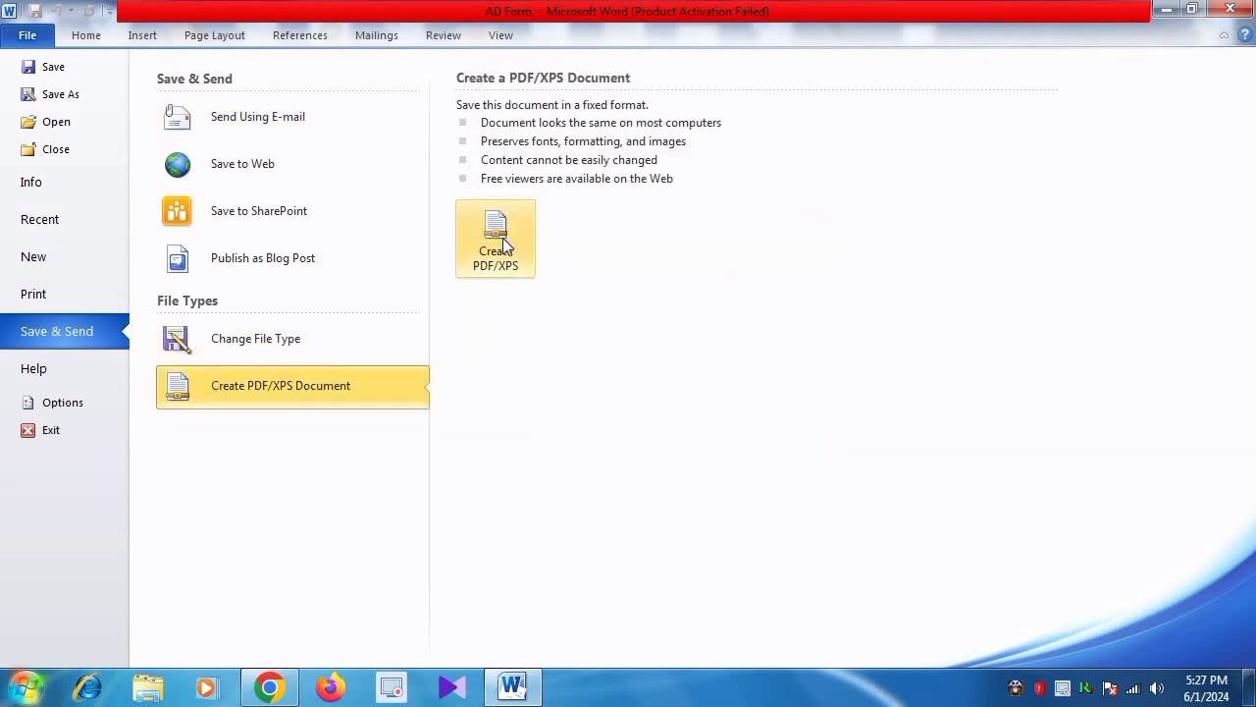
# Publish the form as PDF file 'AD Form' to the Desktop.
pyautogui.press('Escape')
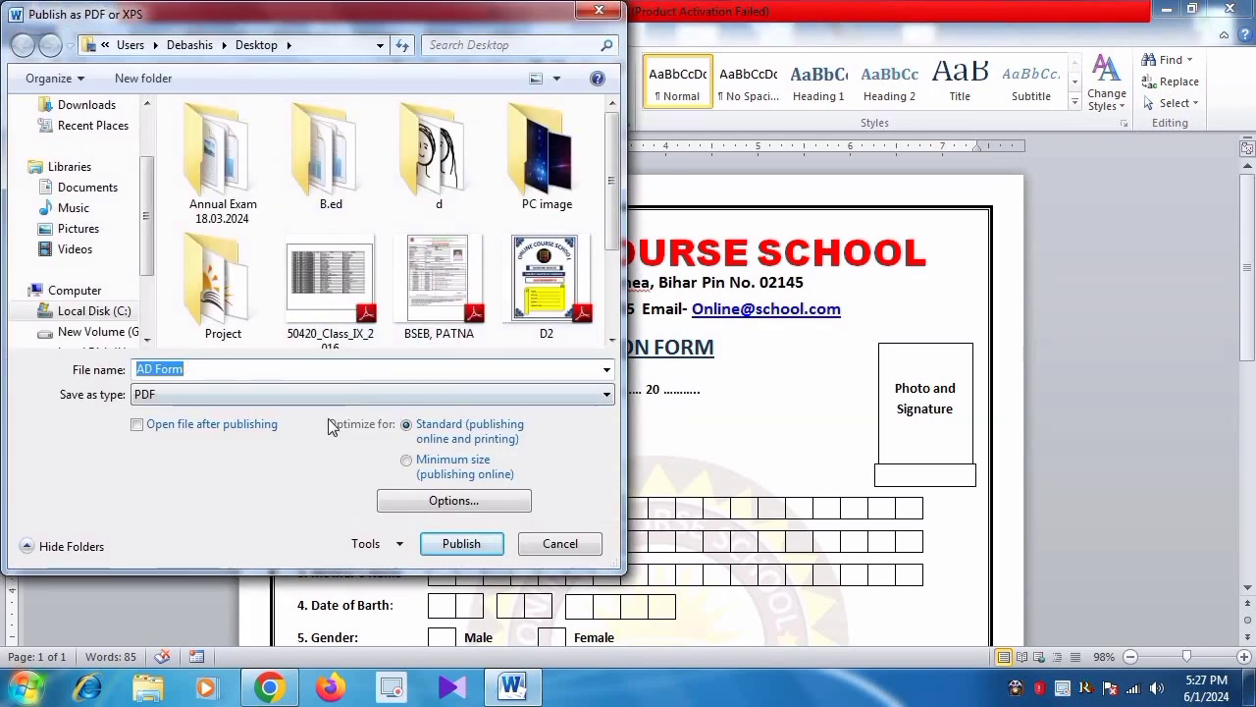
pyautogui.click(544, 396)
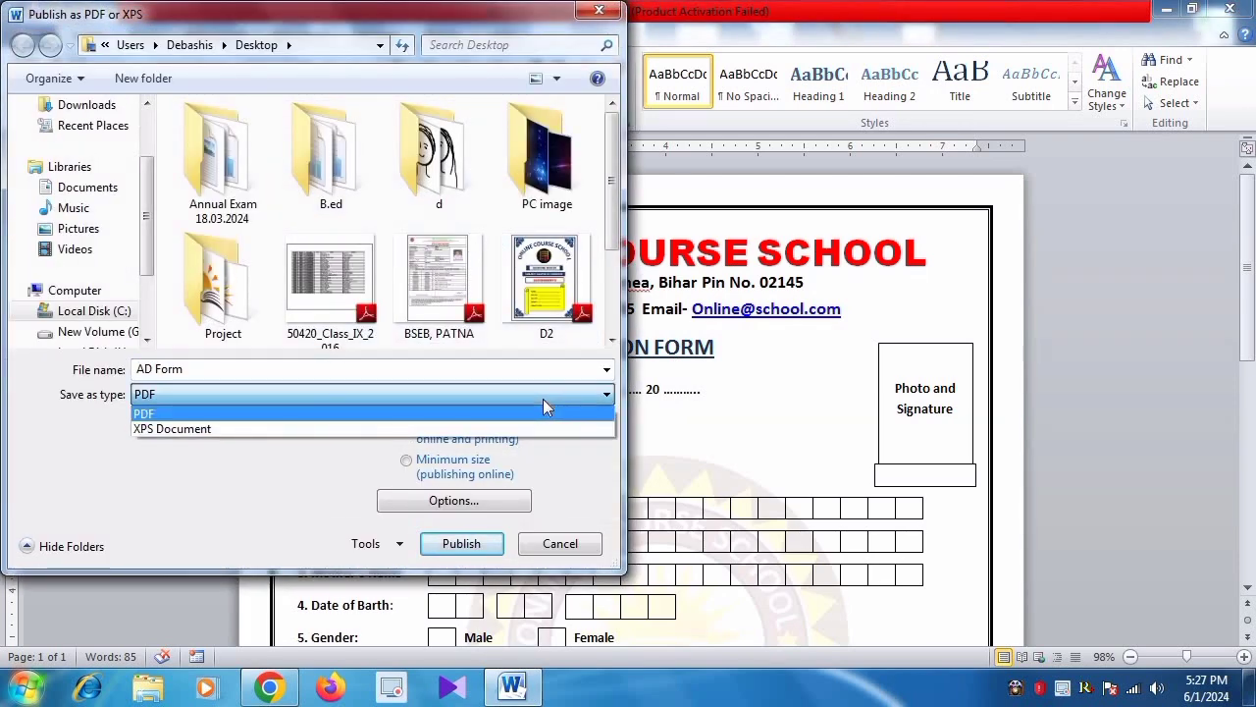
pyautogui.click(543, 398)
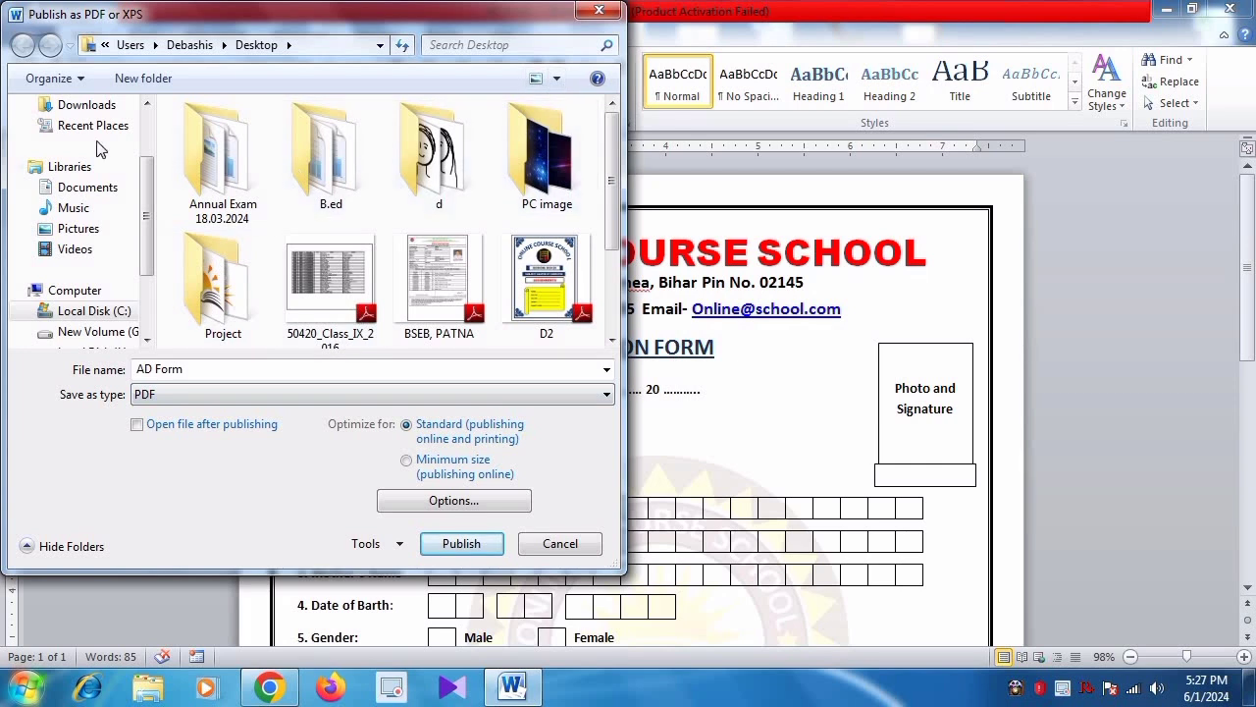
pyautogui.scroll(3, 156, 182)
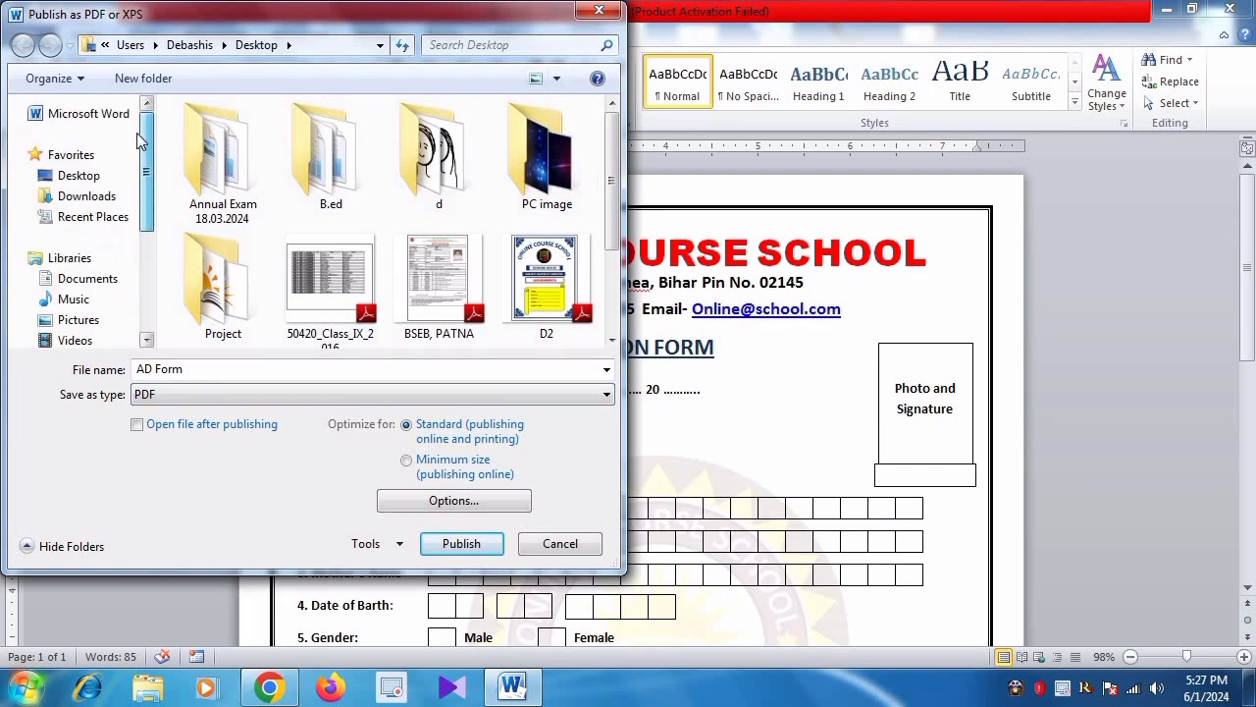
pyautogui.click(99, 178)
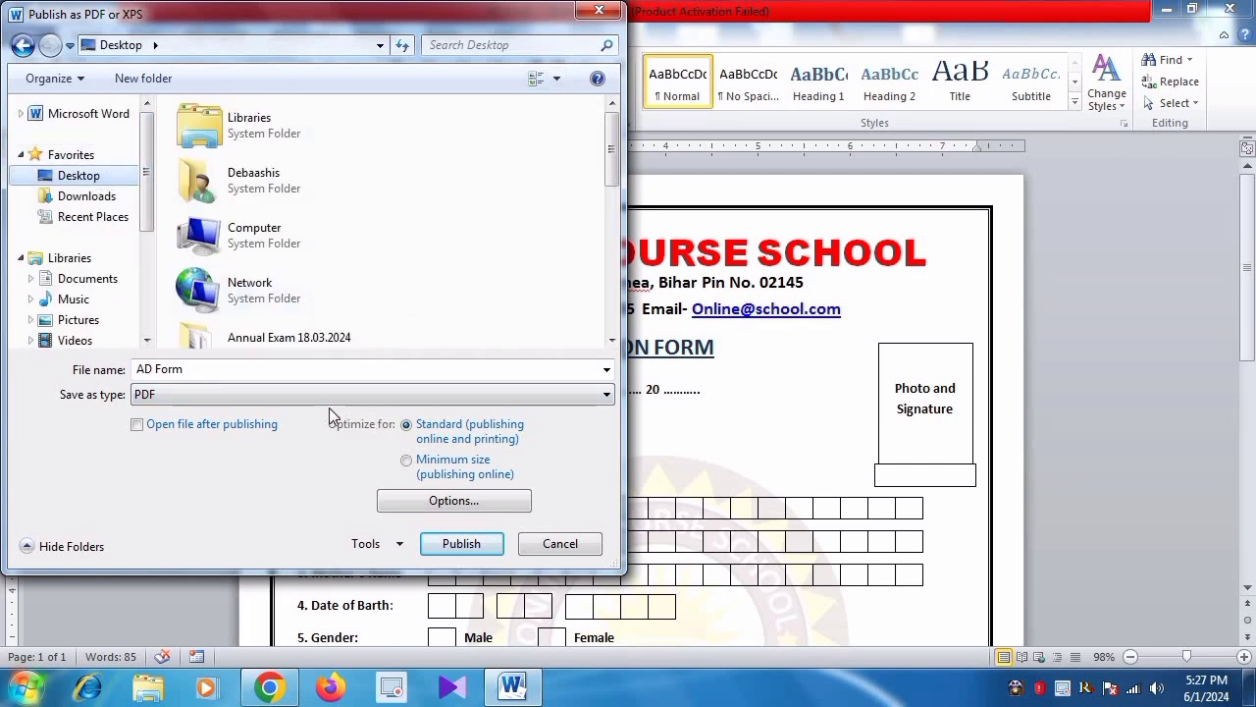
pyautogui.click(462, 545)
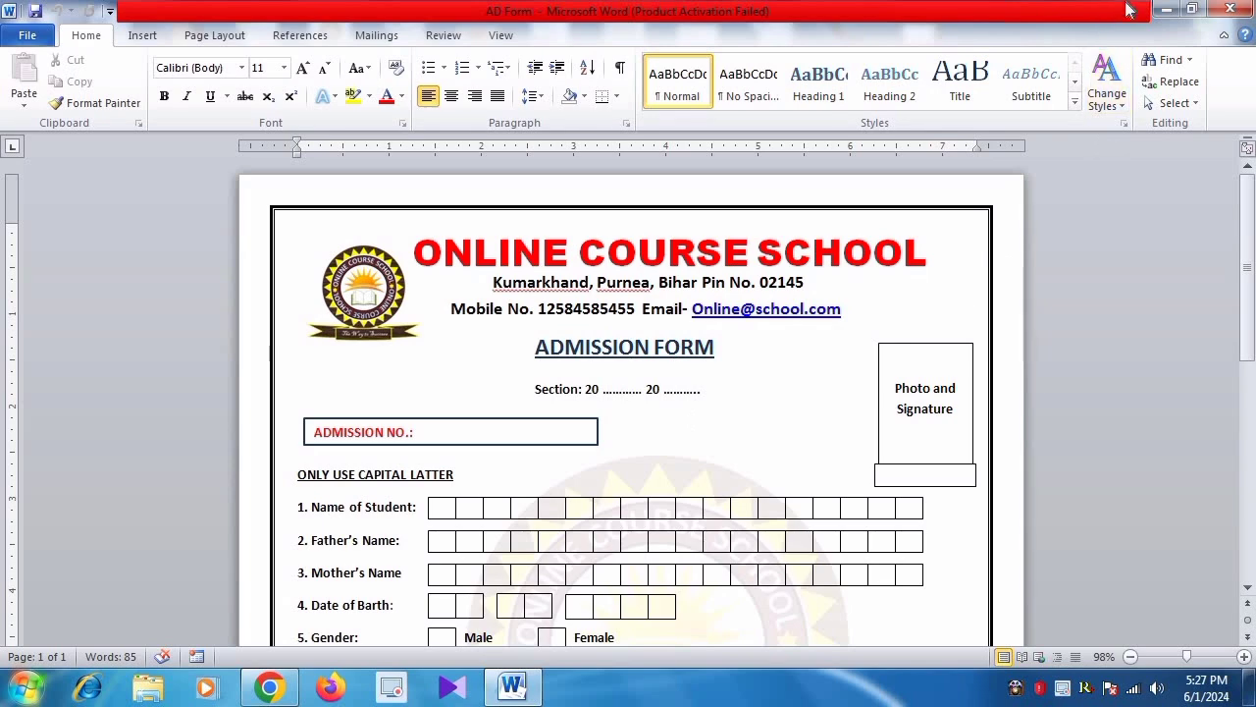
# Minimize Word, open AD Form.pdf from the desktop in Adobe Reader, review it, then close Reader.
pyautogui.click(1166, 10)
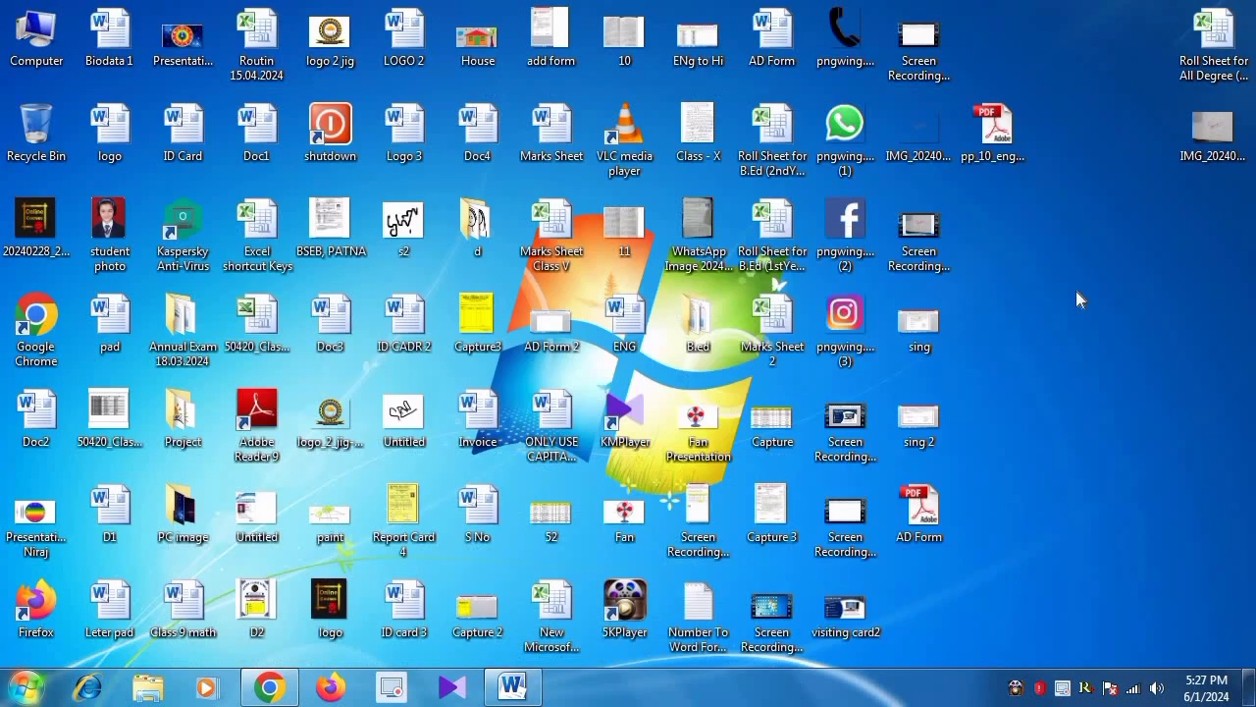
pyautogui.doubleClick(923, 509)
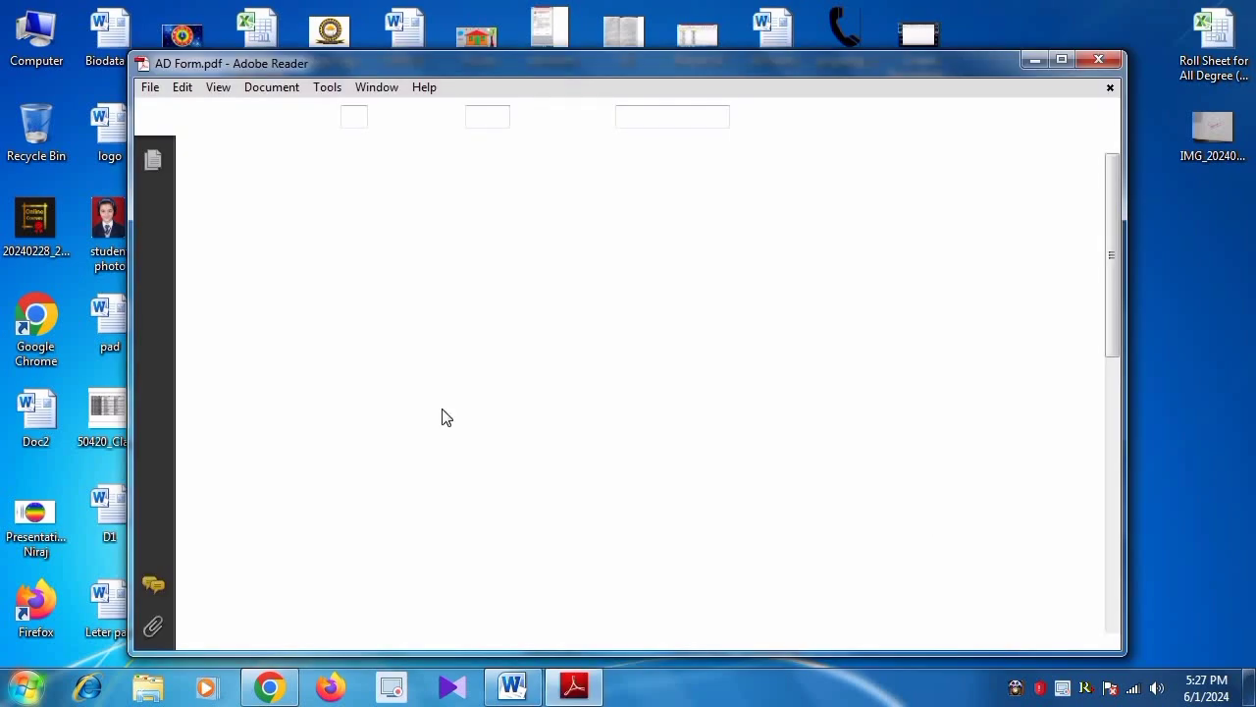
pyautogui.scroll(-8, 793, 347)
pyautogui.scroll(2, 792, 347)
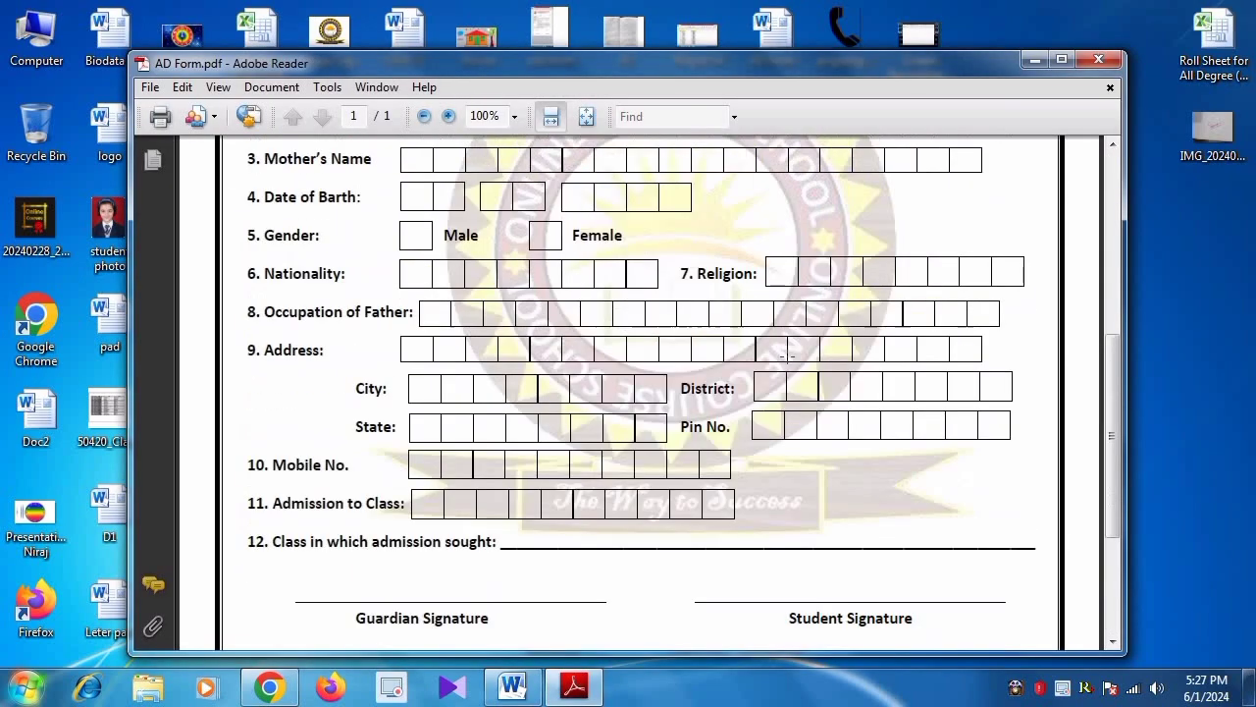
pyautogui.click(1098, 58)
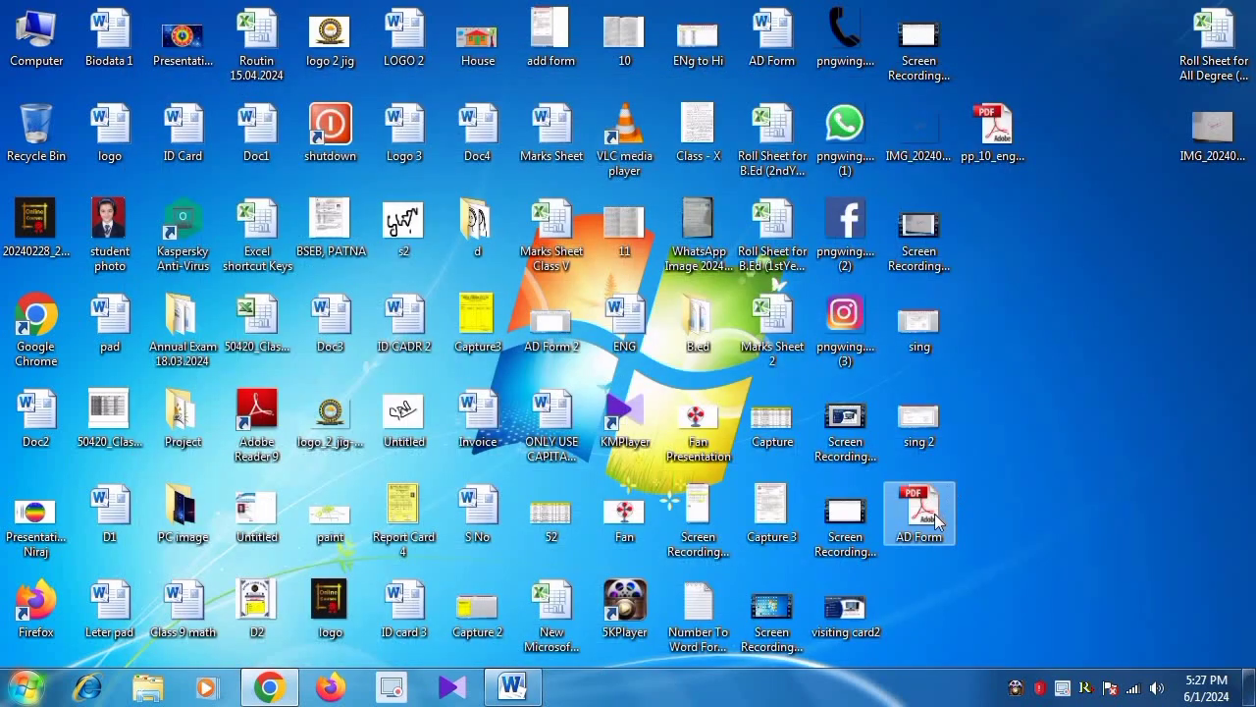
pyautogui.rightClick(935, 509)
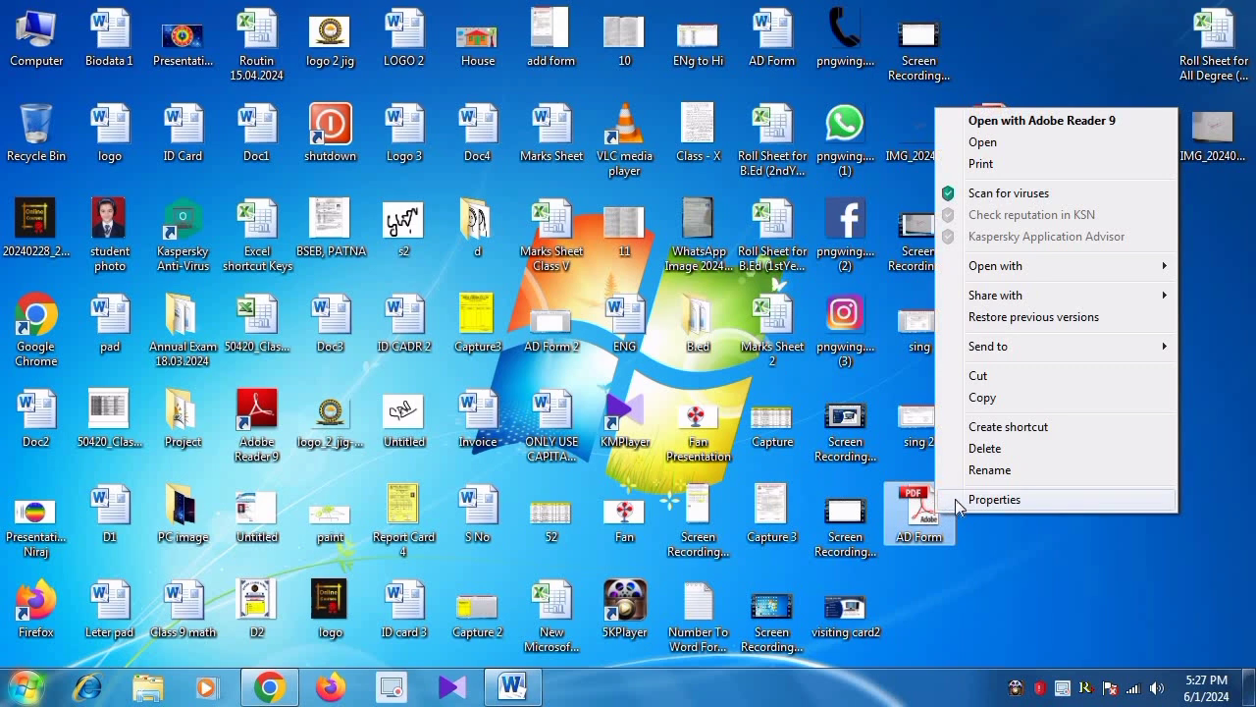
pyautogui.click(995, 499)
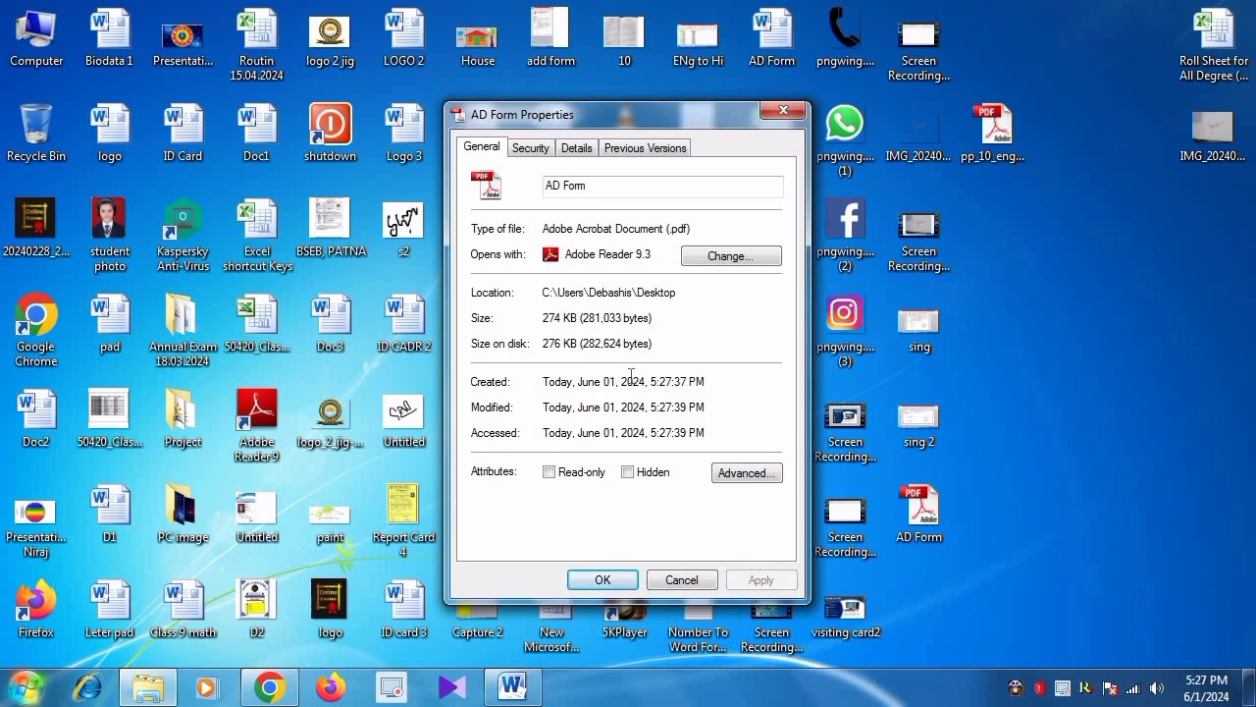
pyautogui.click(783, 111)
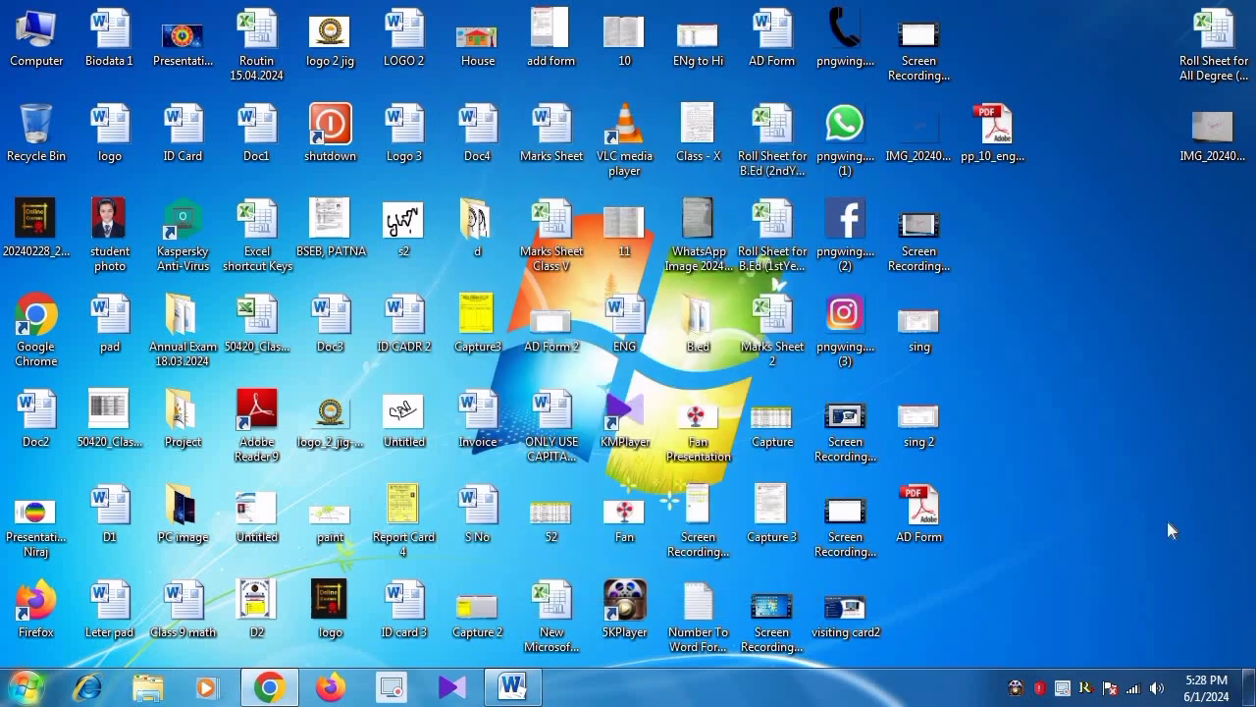
# Bring the AD Form document back, then close it and exit Word.
pyautogui.click(508, 689)
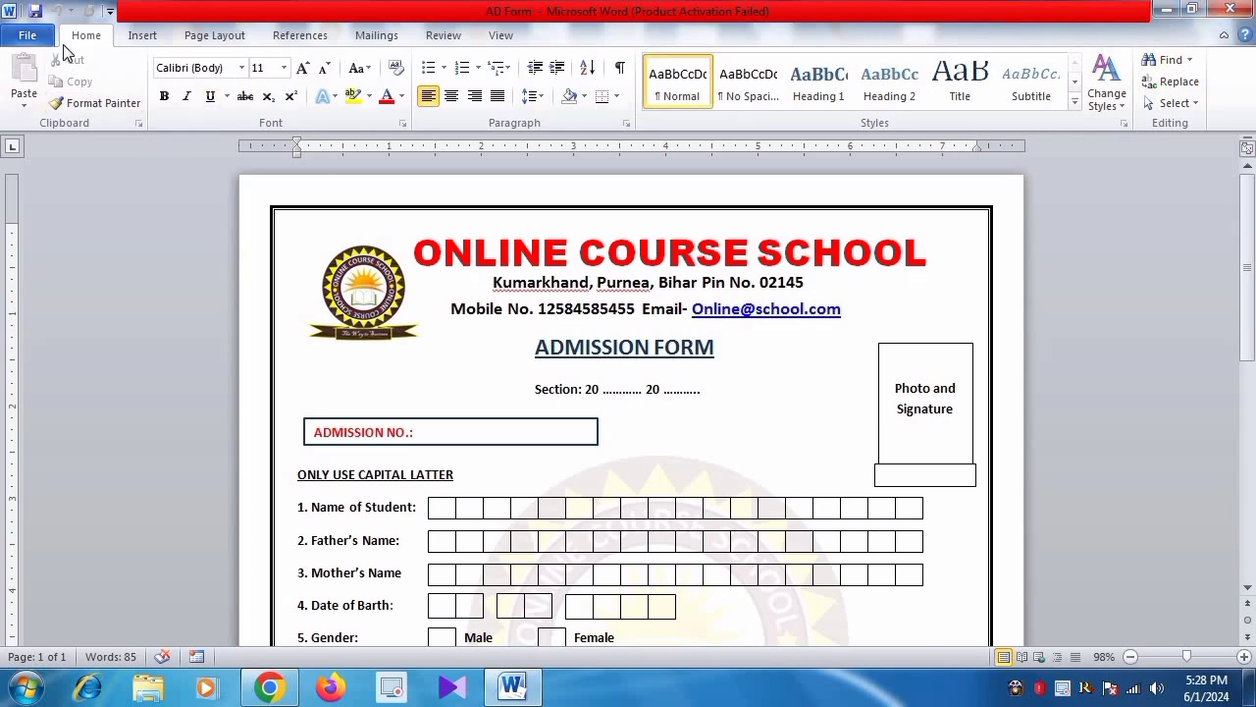
pyautogui.click(28, 37)
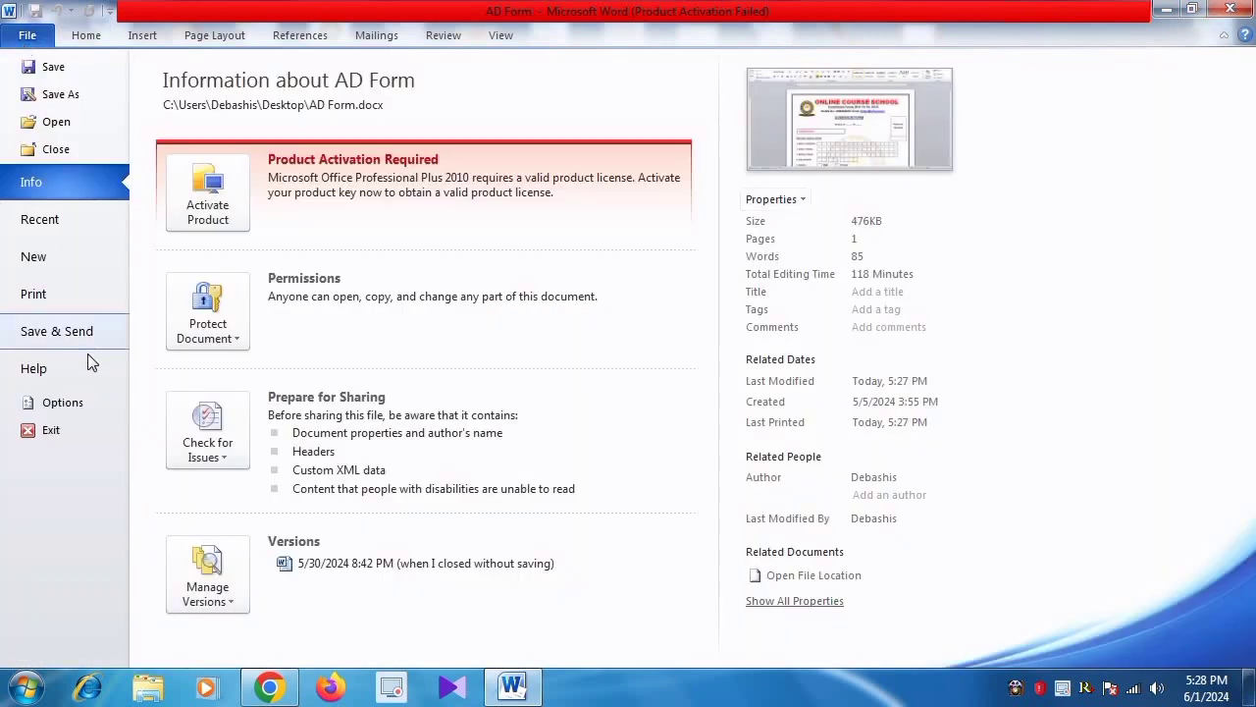
pyautogui.click(1234, 10)
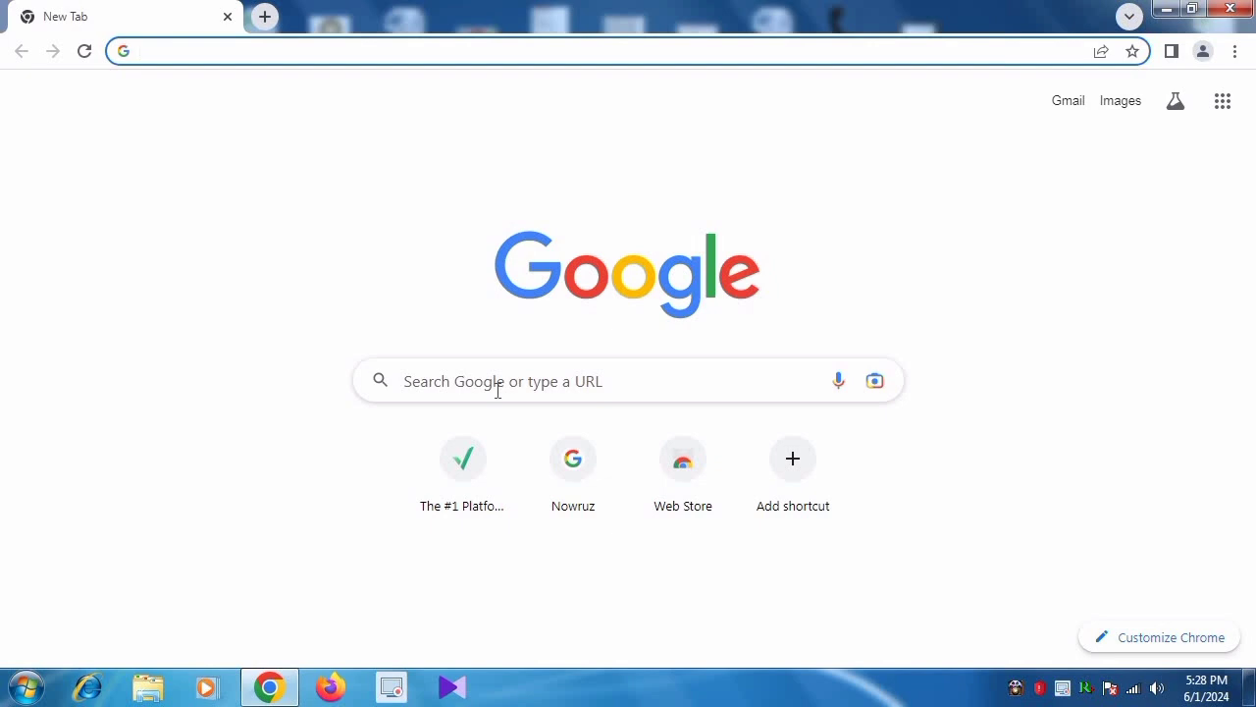
# Search Google for 'word to pdf converter' and go to the iLovePDF result.
pyautogui.click(503, 381)
pyautogui.write('wo')
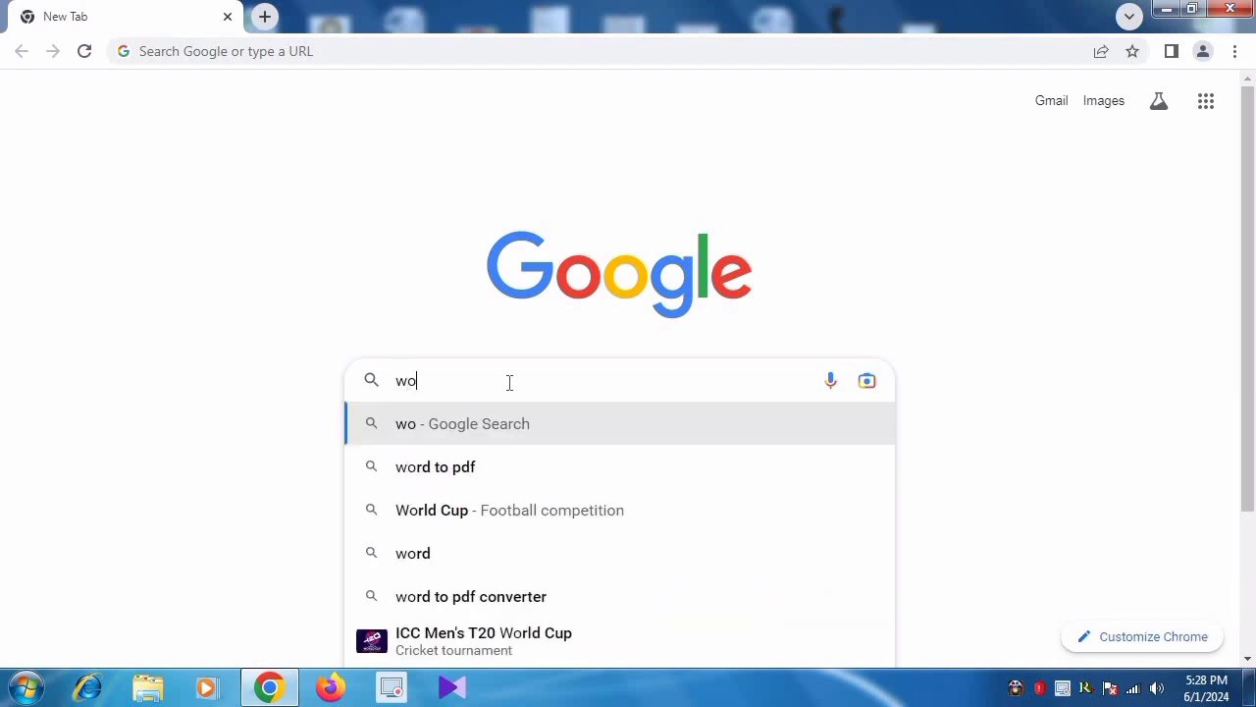
pyautogui.write('rd')
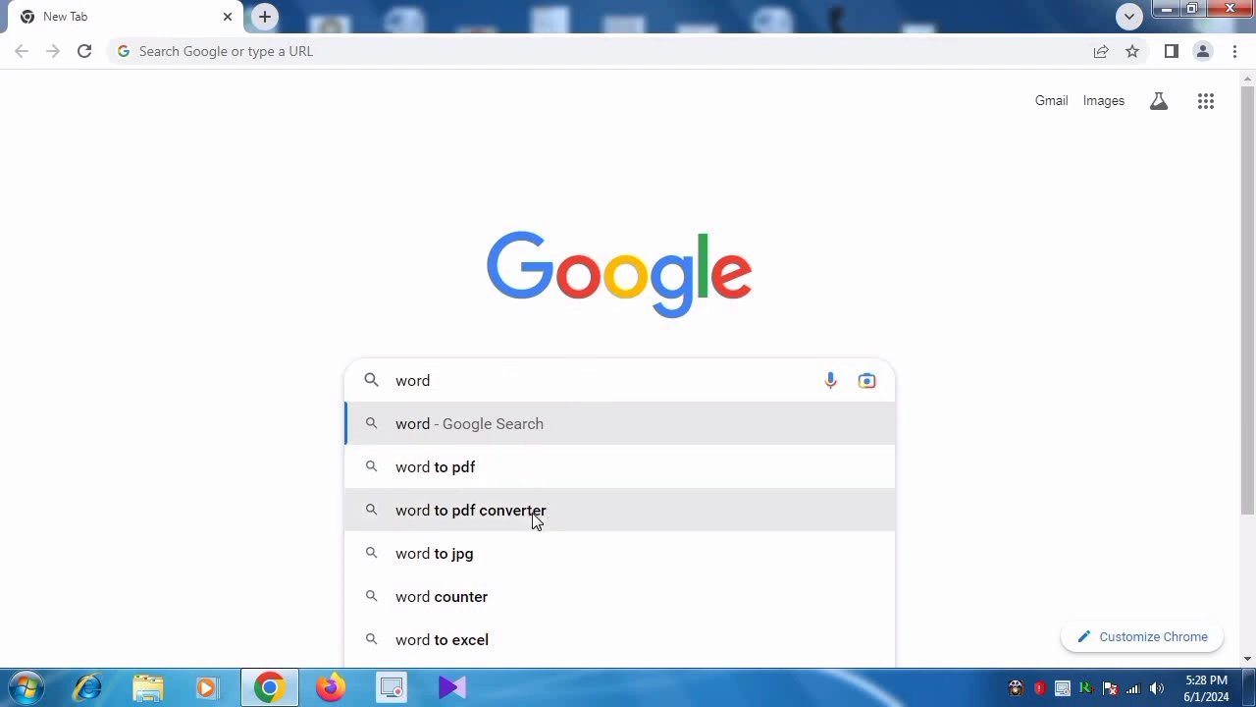
pyautogui.click(534, 515)
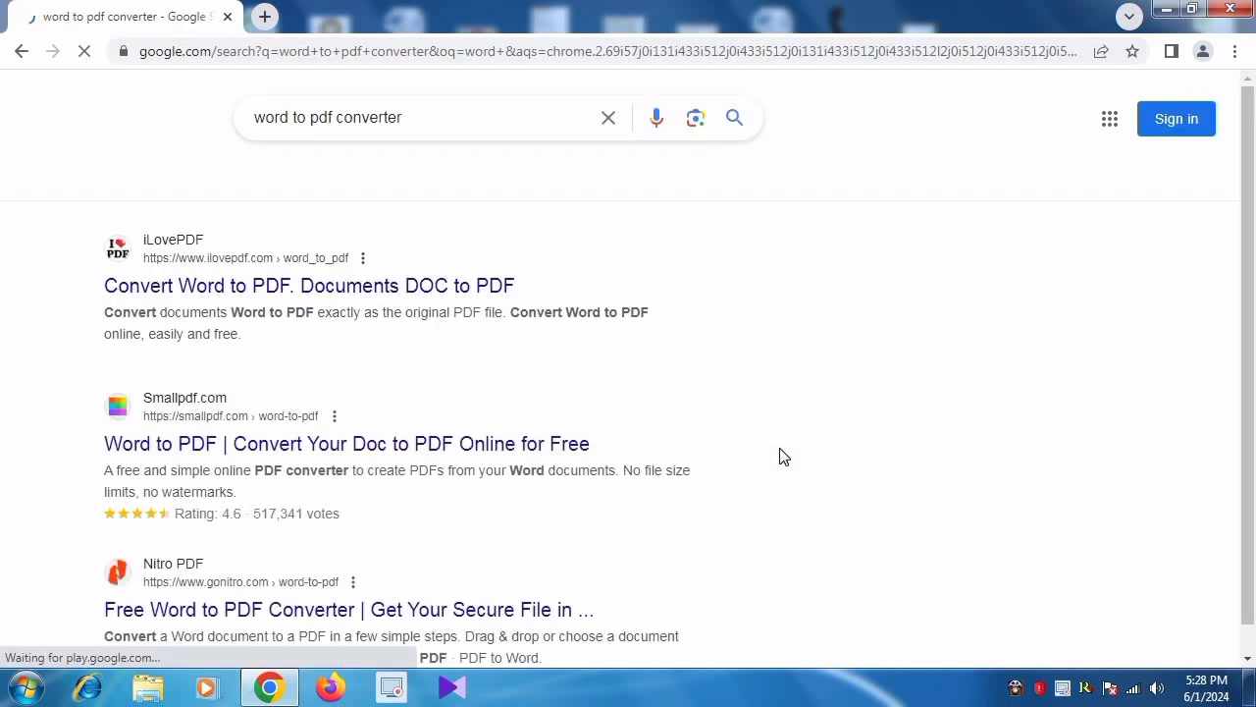
pyautogui.click(169, 293)
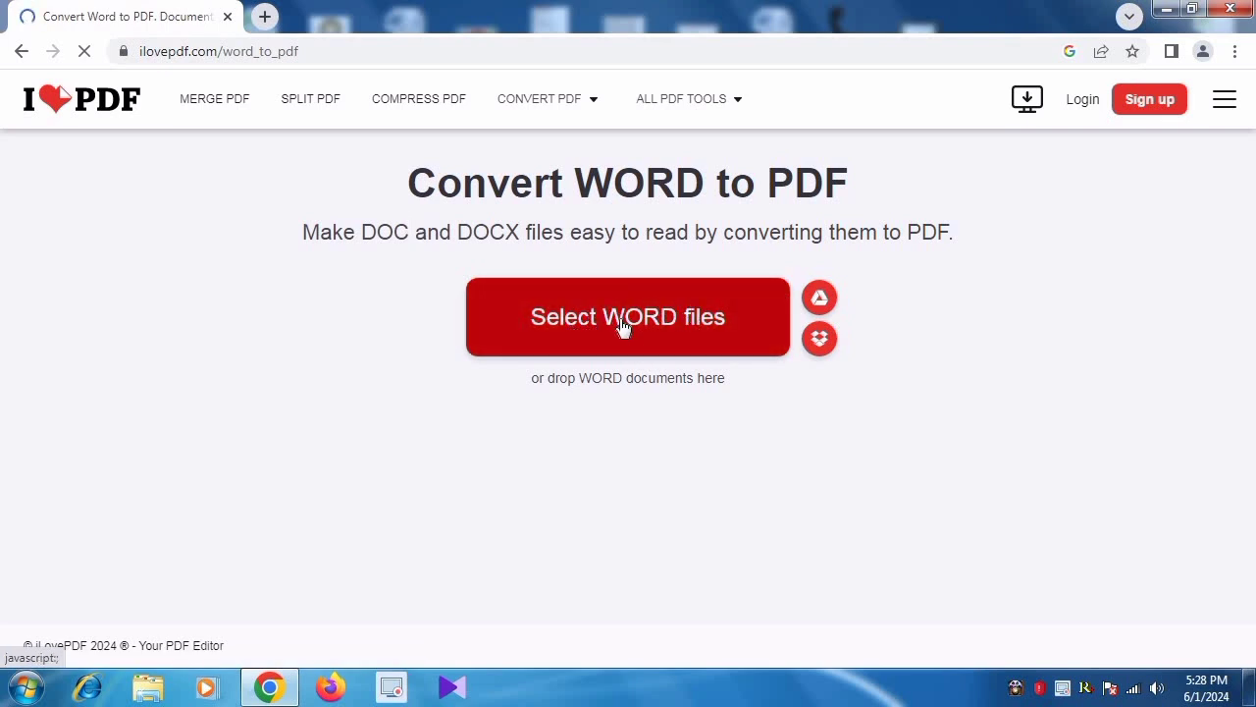
# Upload AD Form.docx from the Desktop to iLovePDF's Word to PDF tool.
pyautogui.click(616, 328)
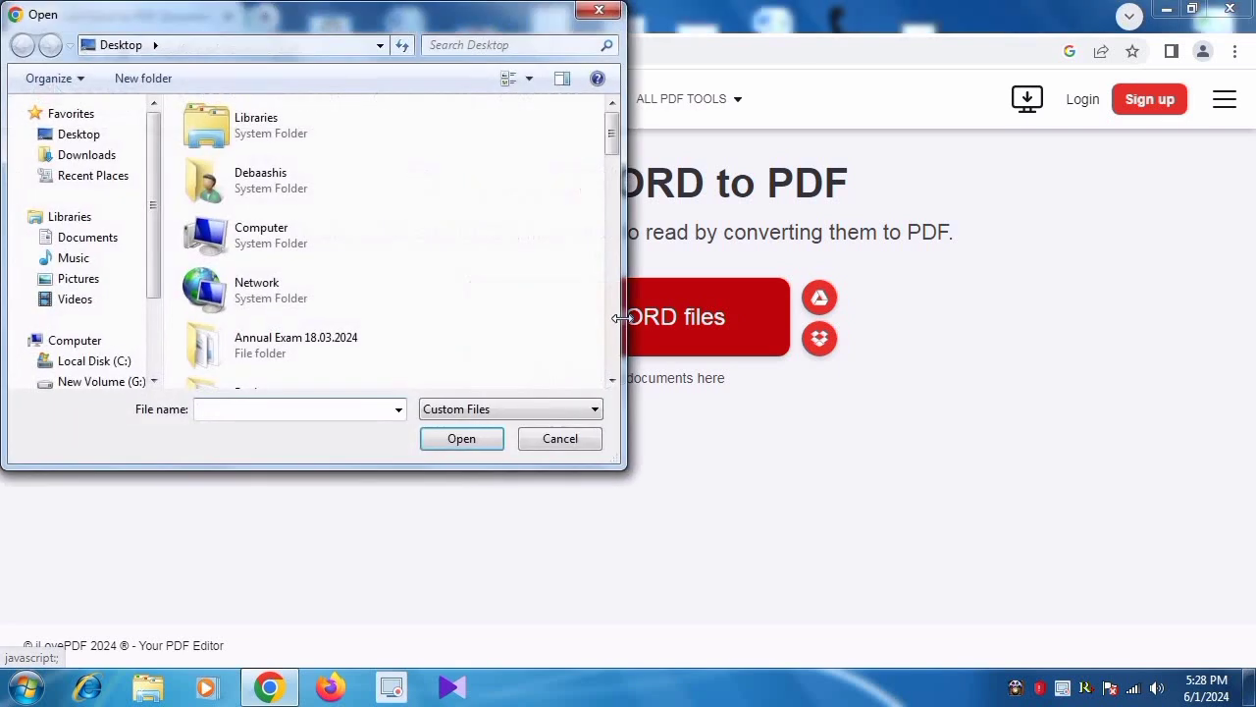
pyautogui.click(102, 139)
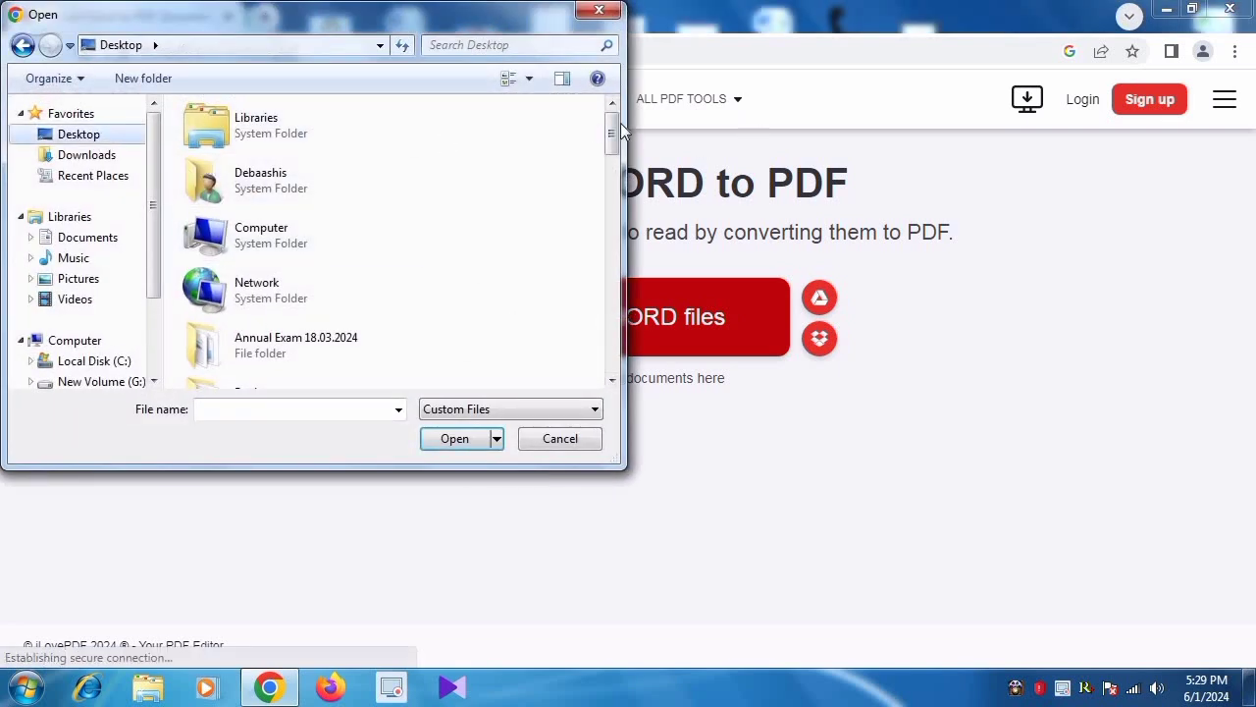
pyautogui.moveTo(614, 127); pyautogui.dragTo(594, 348)
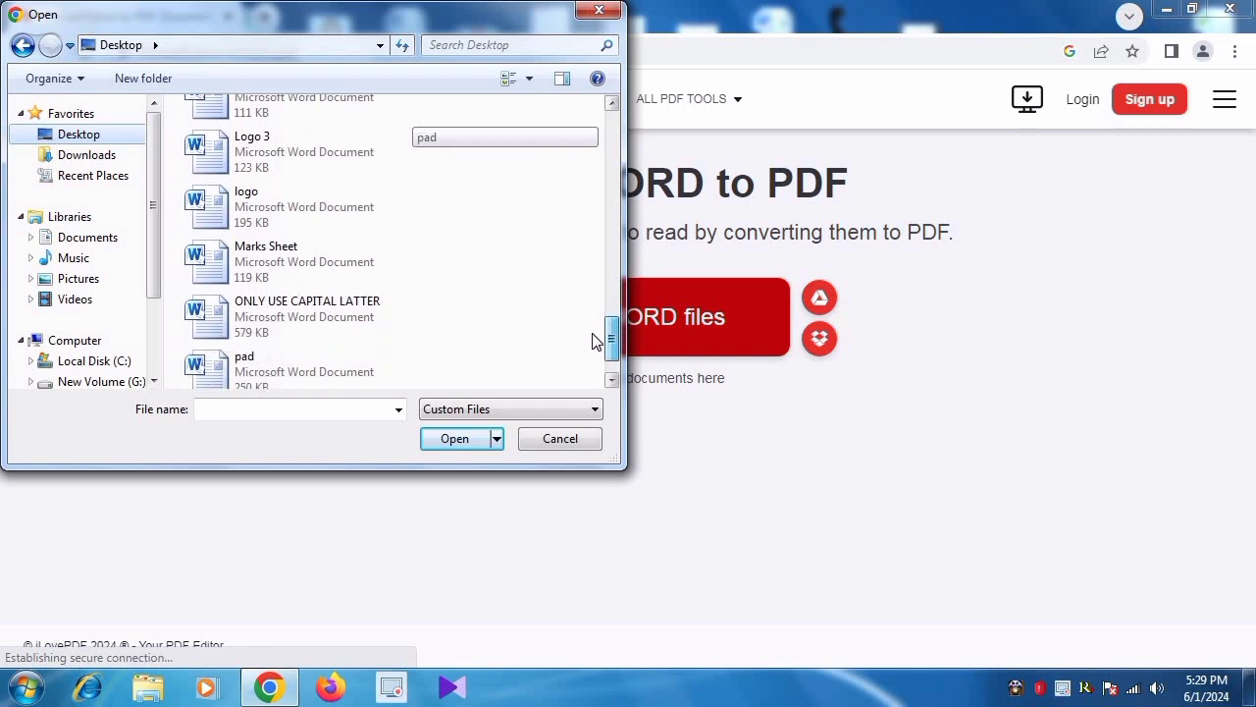
pyautogui.moveTo(594, 348); pyautogui.dragTo(624, 203)
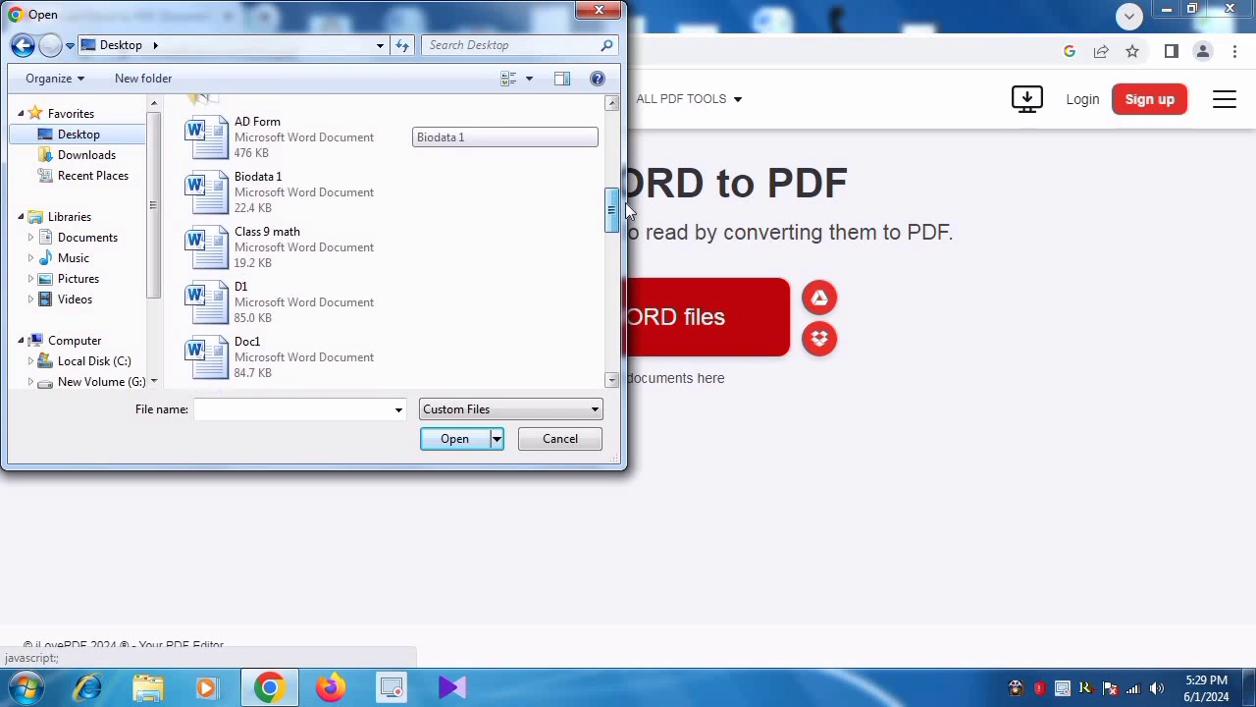
pyautogui.click(246, 138)
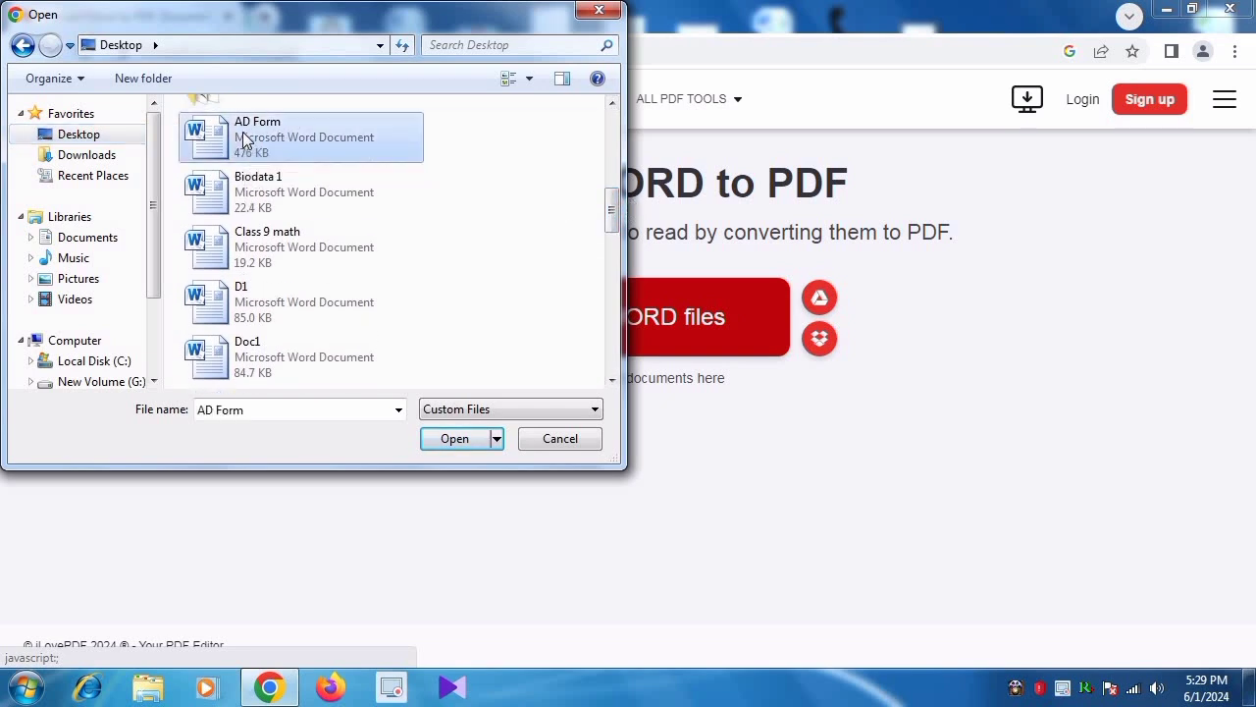
pyautogui.click(469, 439)
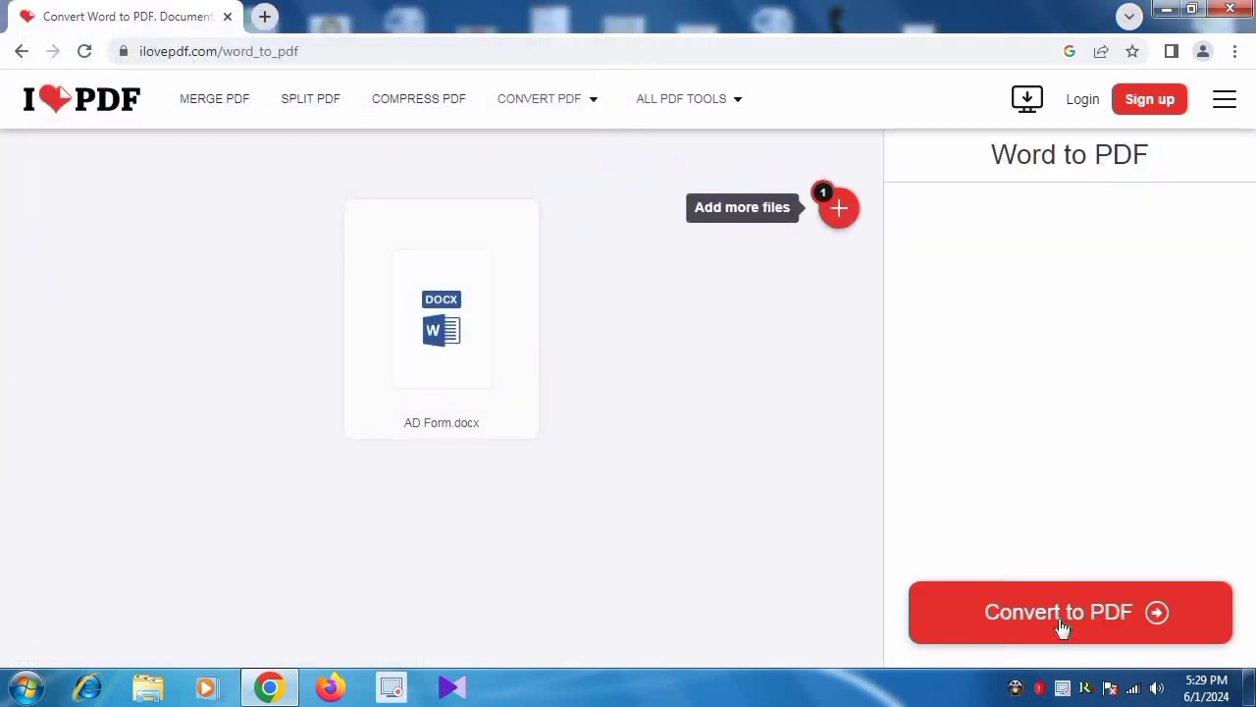
# Convert the document to PDF and open the downloaded AD Form (1).pdf.
pyautogui.click(1061, 626)
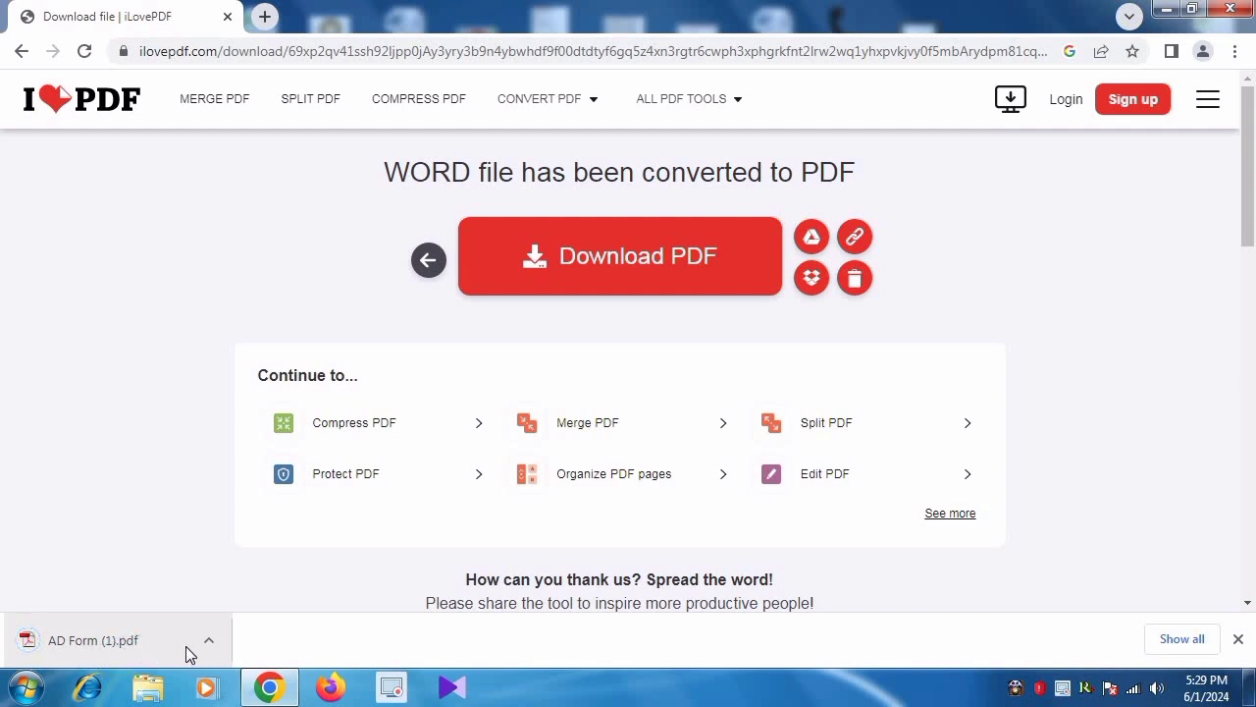
pyautogui.click(94, 643)
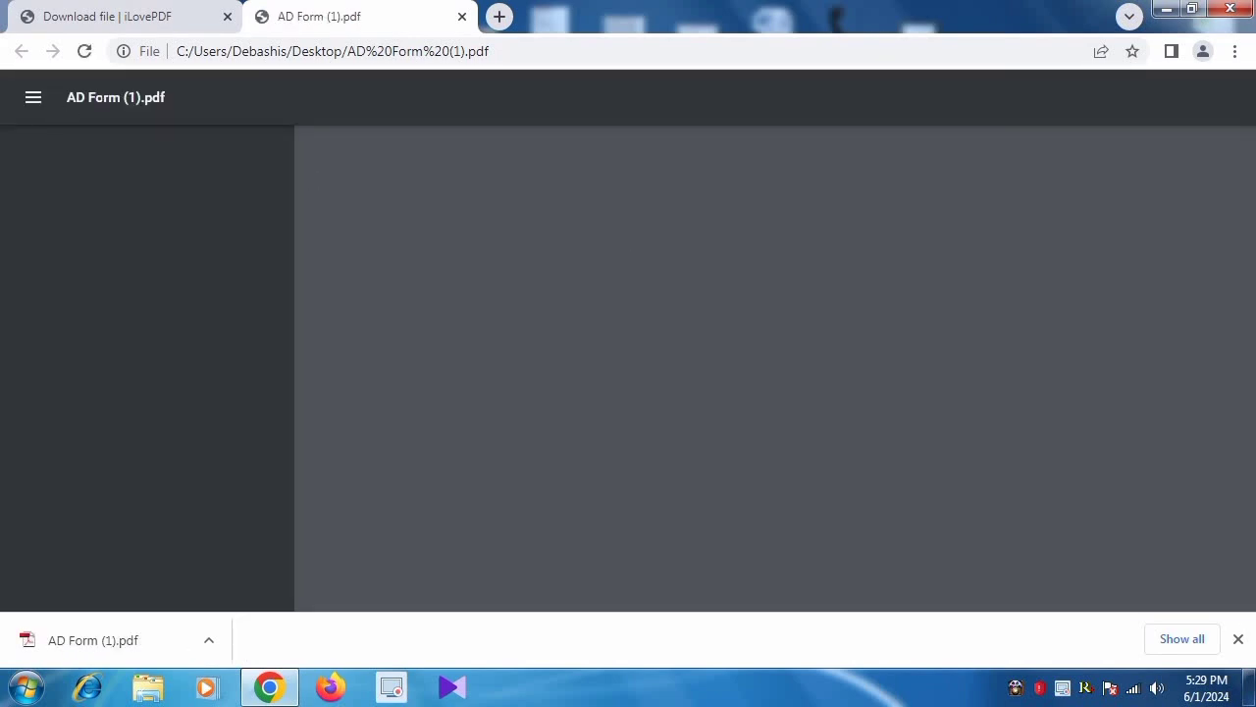
# Scroll through the one-page AD Form (1).pdf in Chrome to verify the conversion.
pyautogui.scroll(-2, 971, 365)
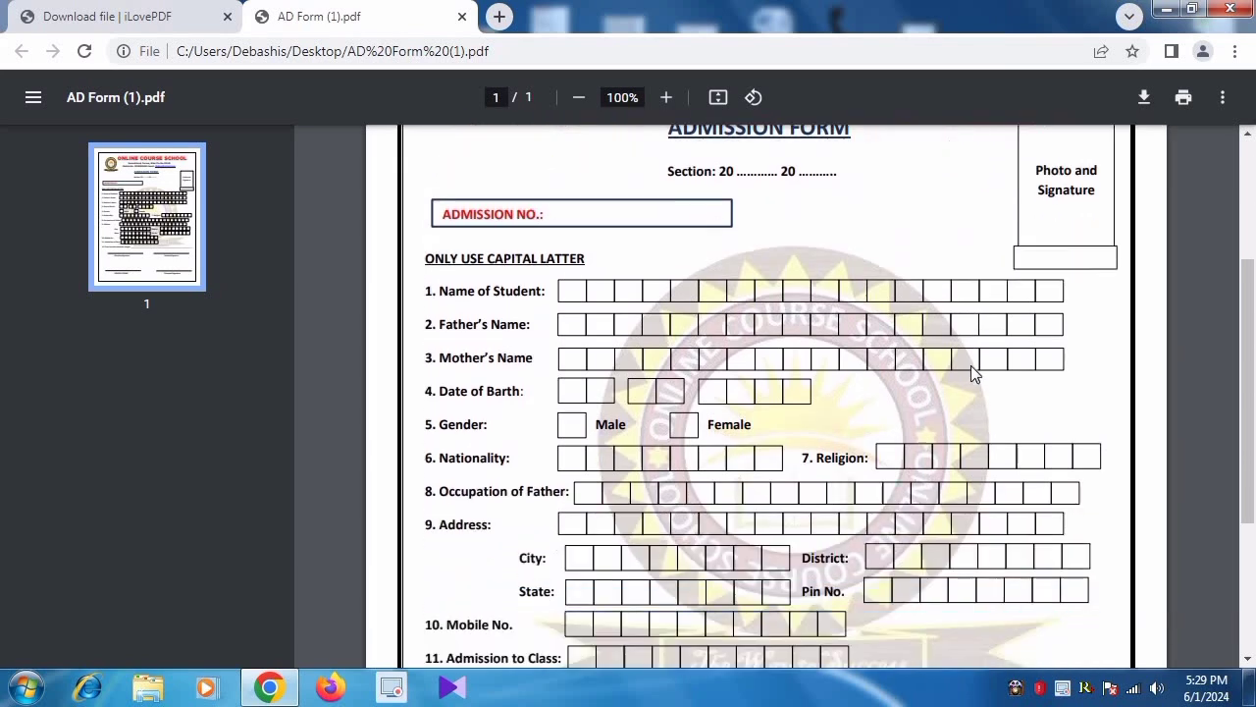
pyautogui.scroll(-3, 972, 371)
pyautogui.scroll(5, 883, 388)
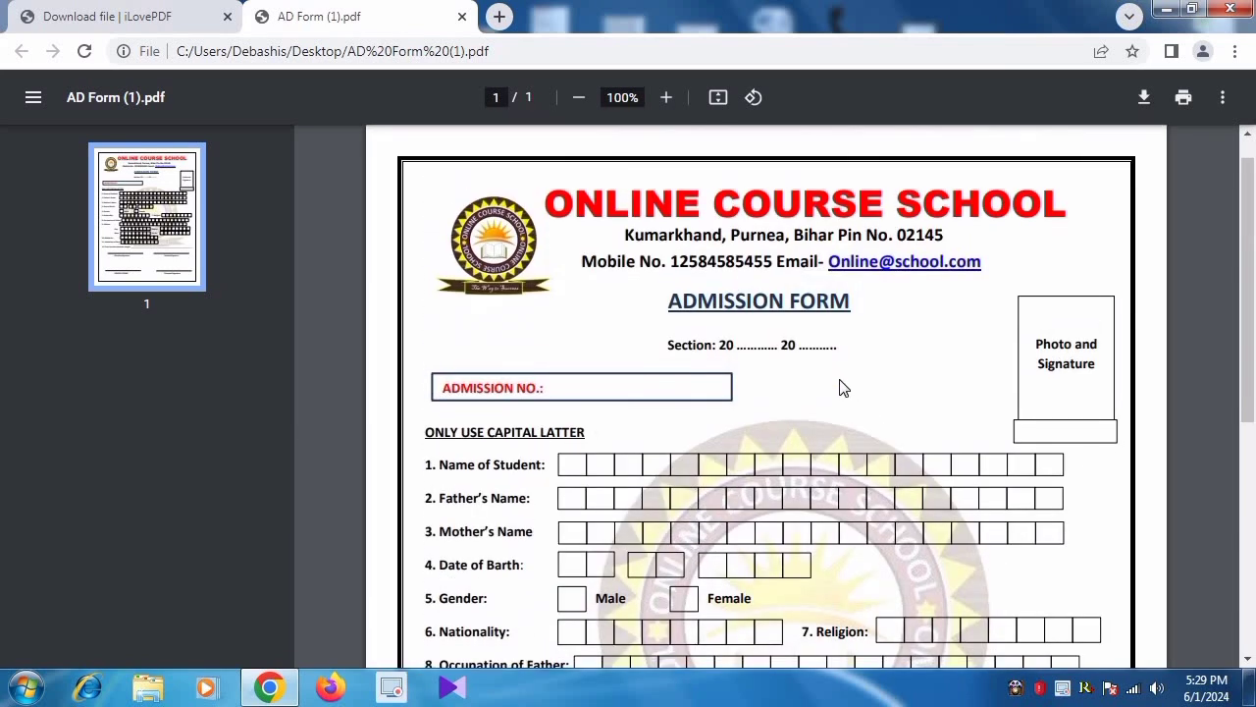
pyautogui.scroll(-5, 841, 388)
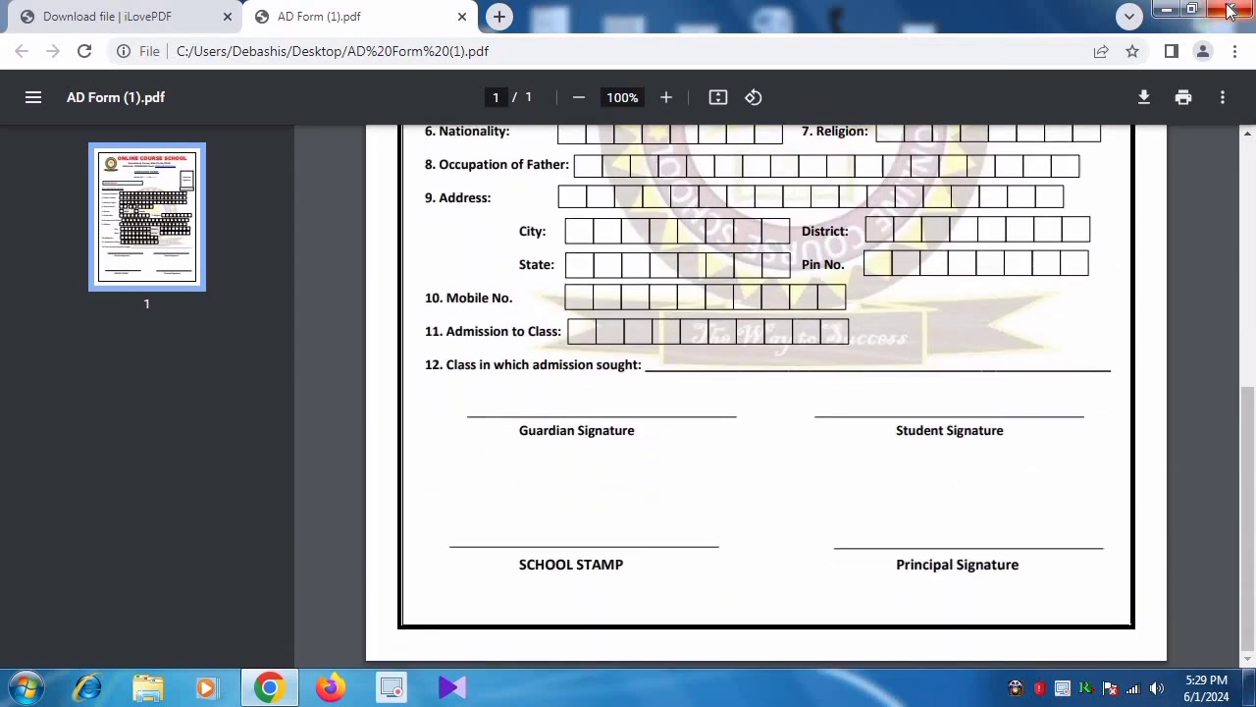
pyautogui.scroll(5, 841, 357)
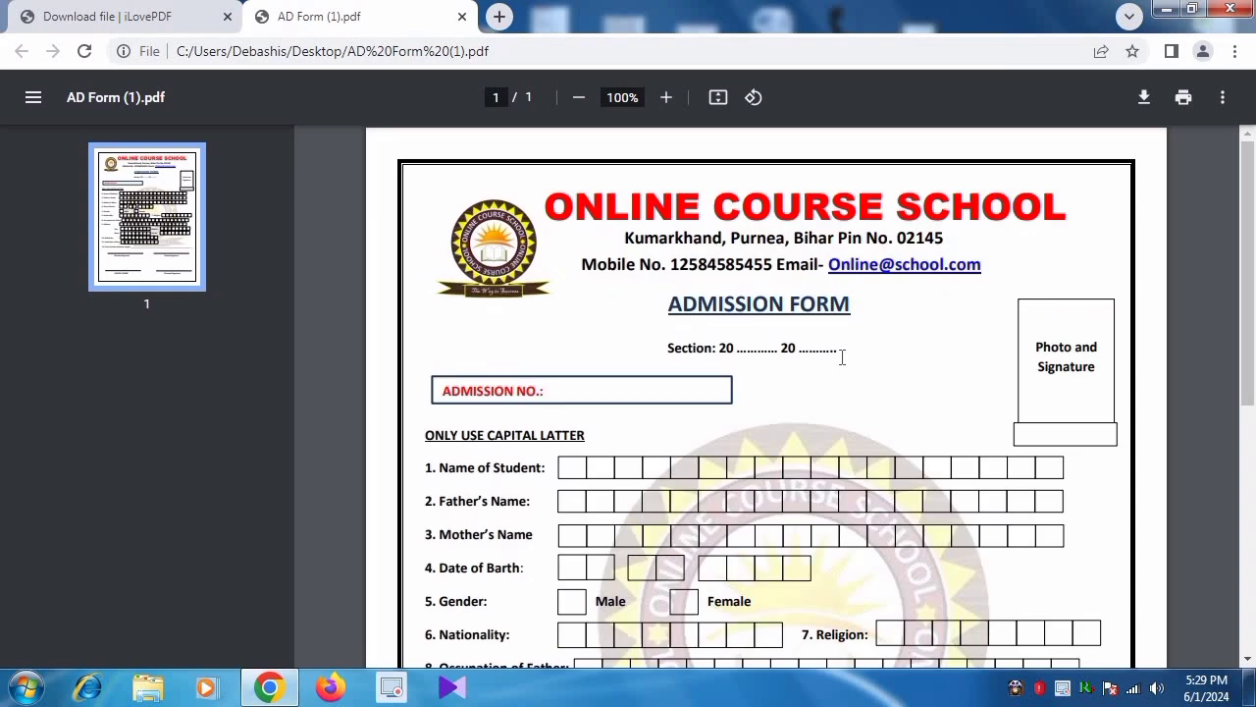